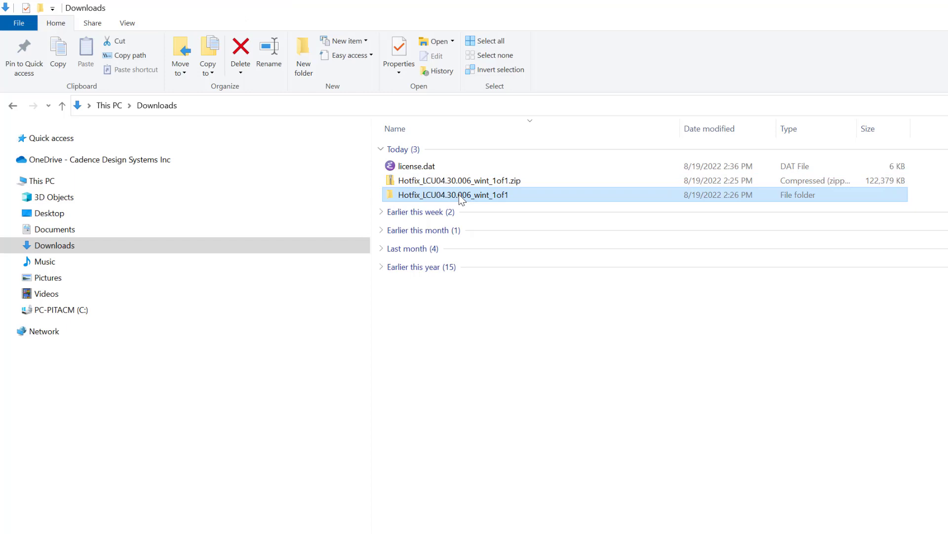
- Open the Cadence License Manager folder inside the extracted Hotfix_LCU04.30.006_wint_1of1 folder's License Manager directory
click(429, 168)
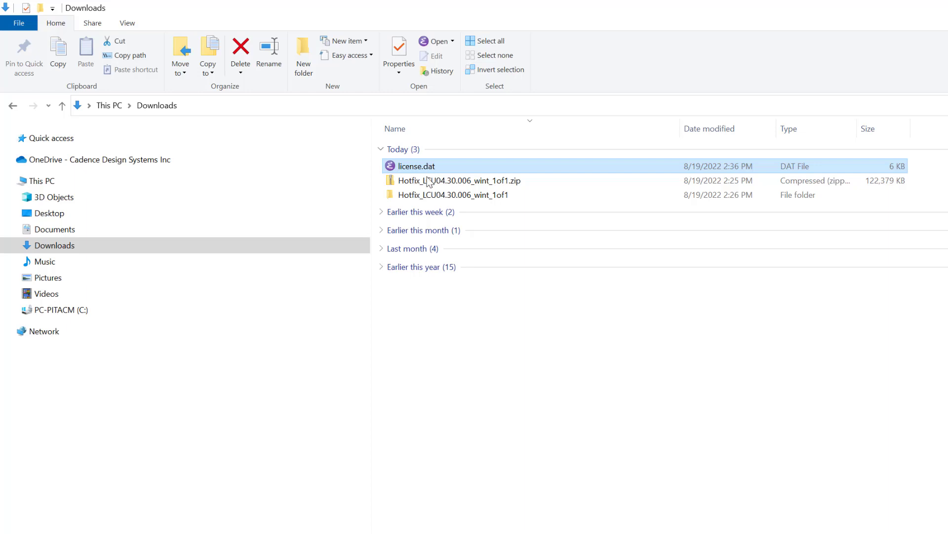
click(428, 196)
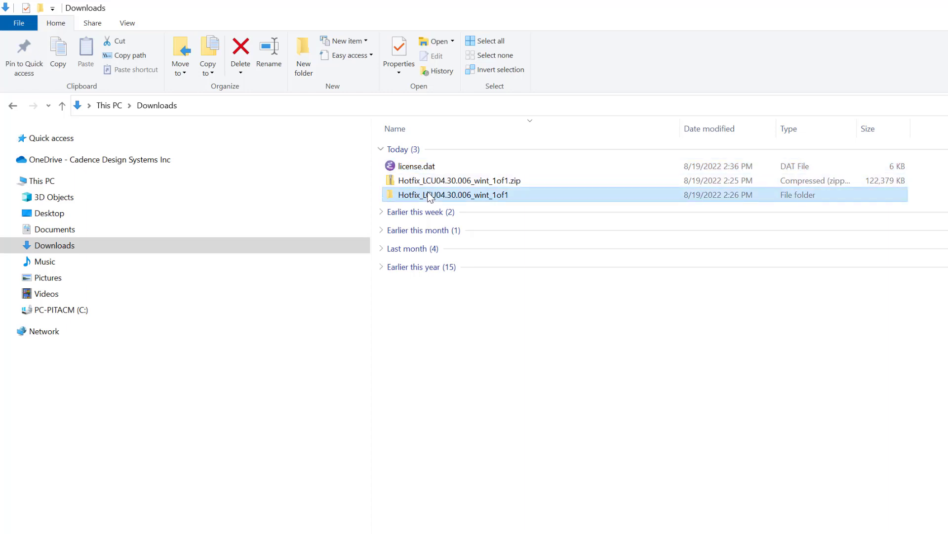
double_click(429, 195)
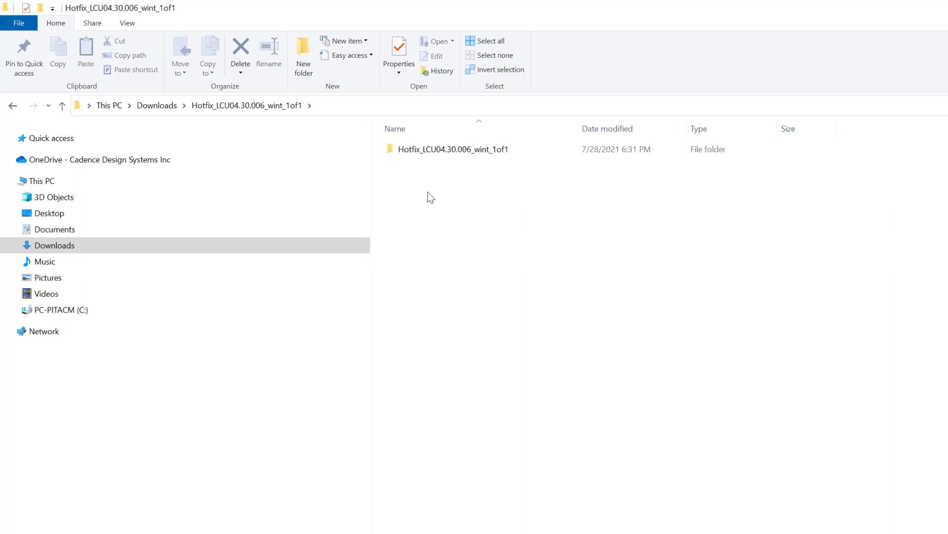
double_click(434, 149)
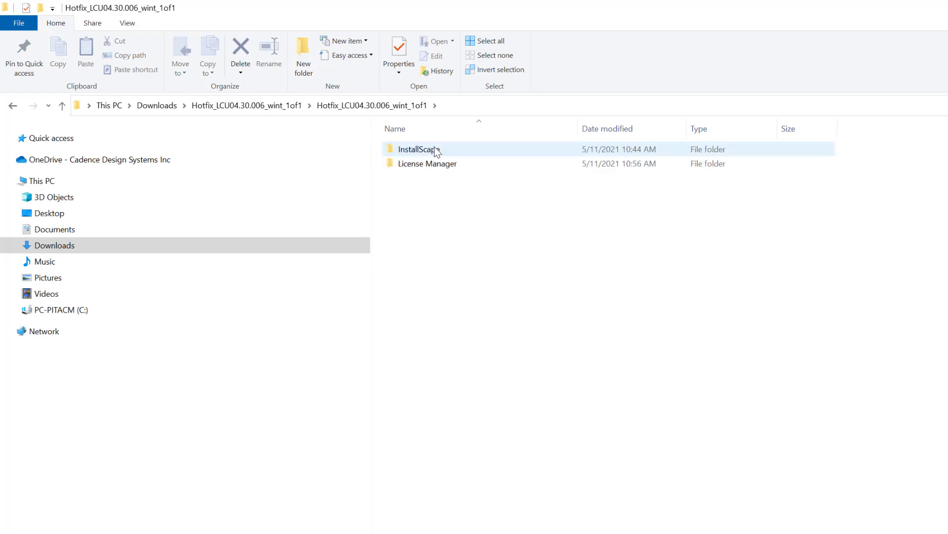
click(439, 165)
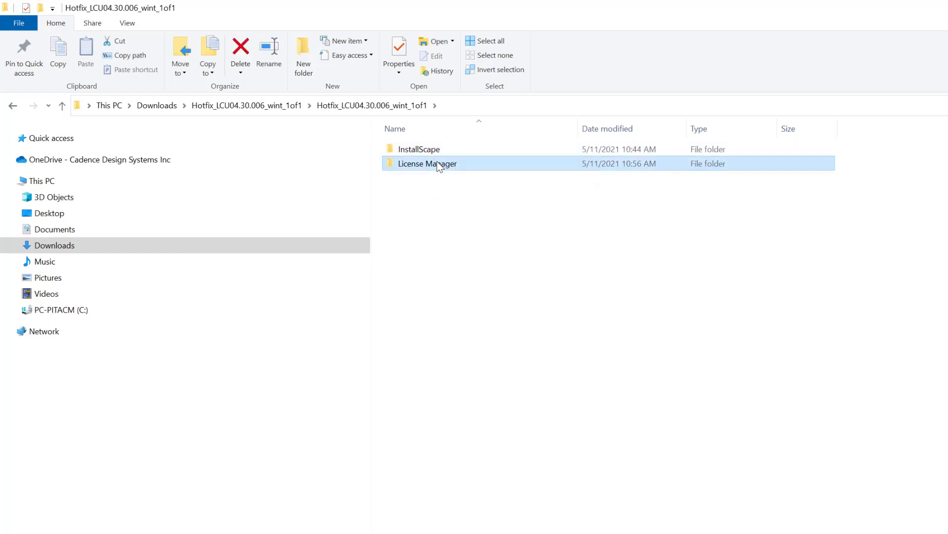
double_click(475, 163)
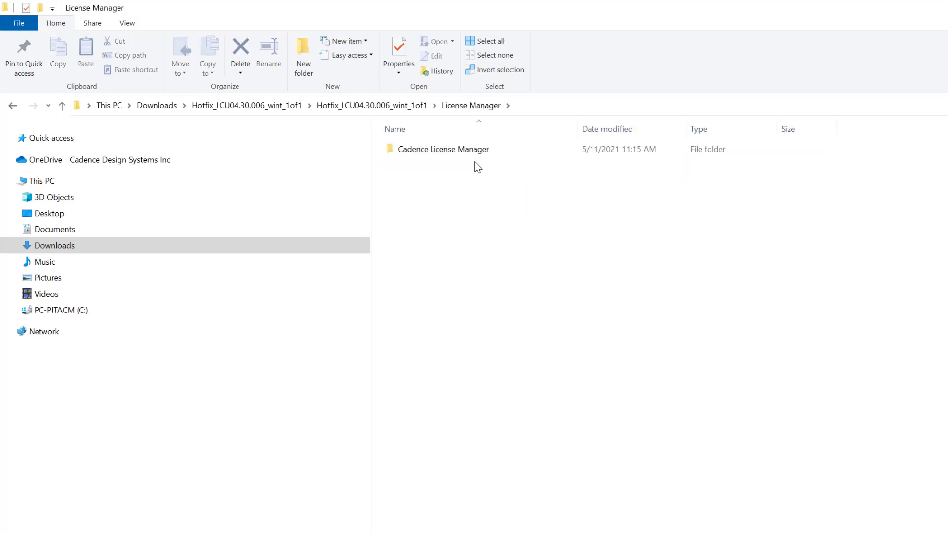
click(468, 151)
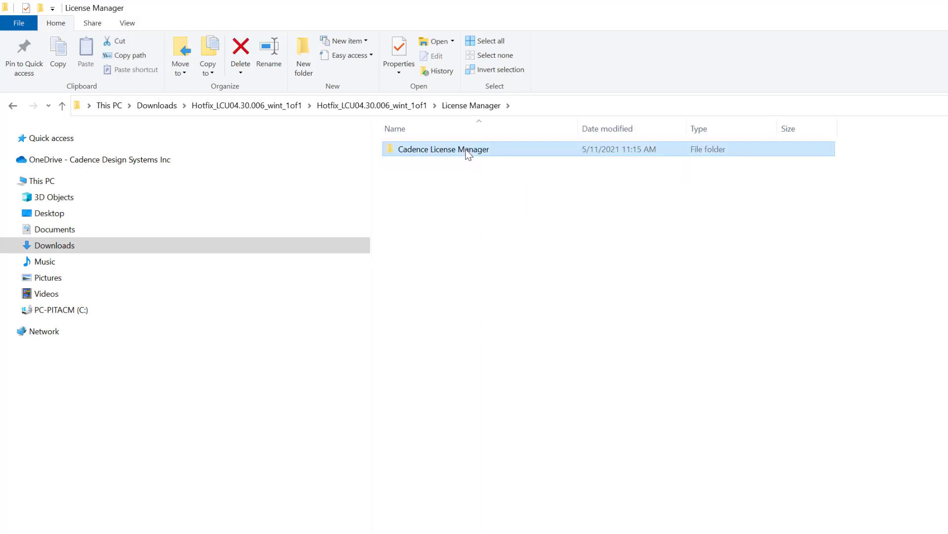
double_click(499, 148)
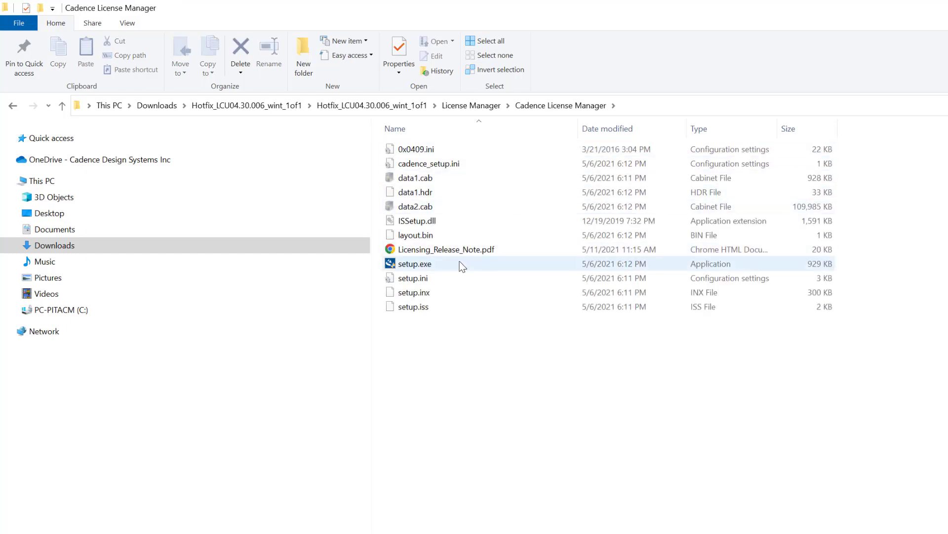
- Run setup.exe for the Cadence License Manager and allow it to make changes to the device
click(460, 262)
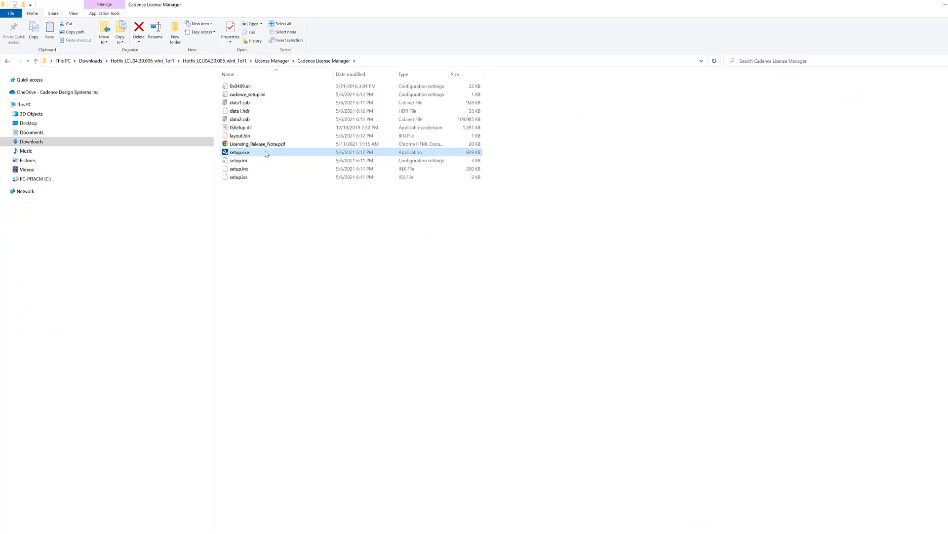
double_click(255, 147)
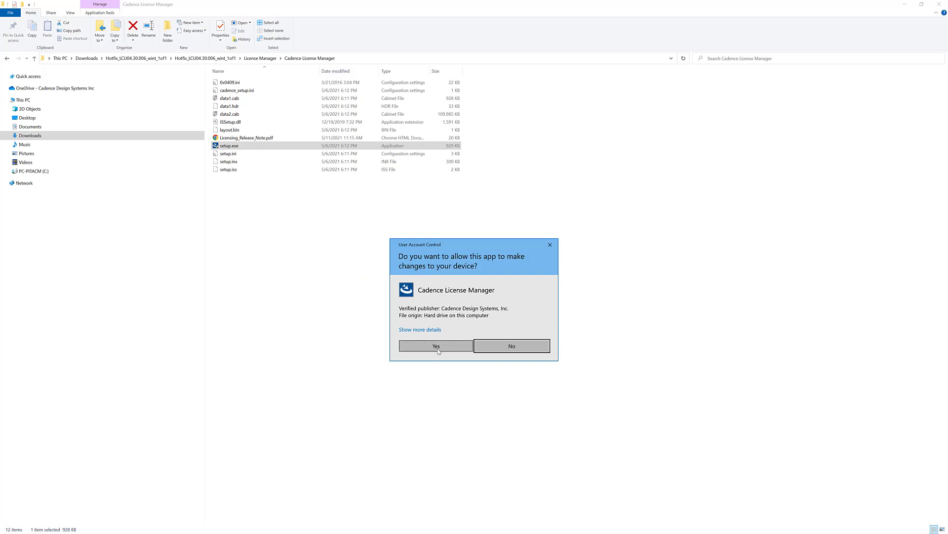
click(438, 350)
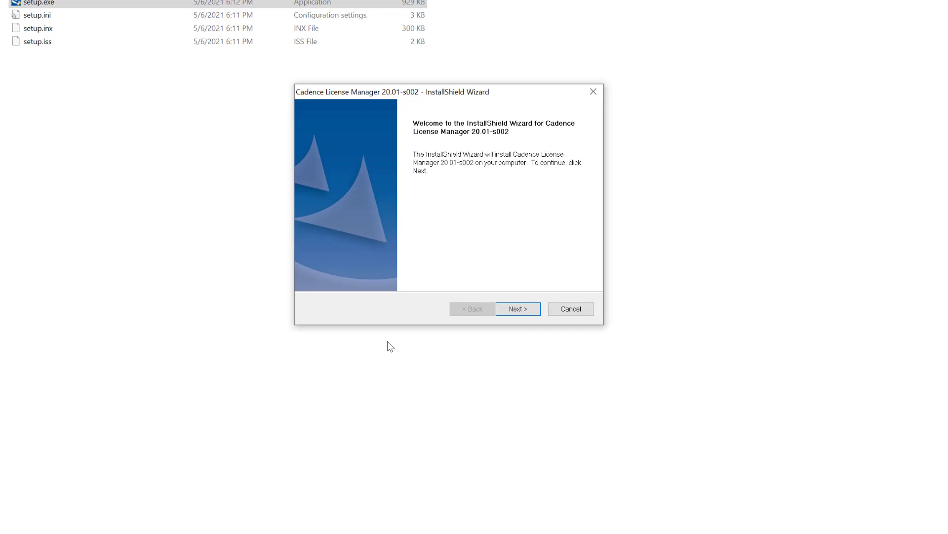
- Start the installation wizard, look through the license agreement and accept its terms
click(520, 309)
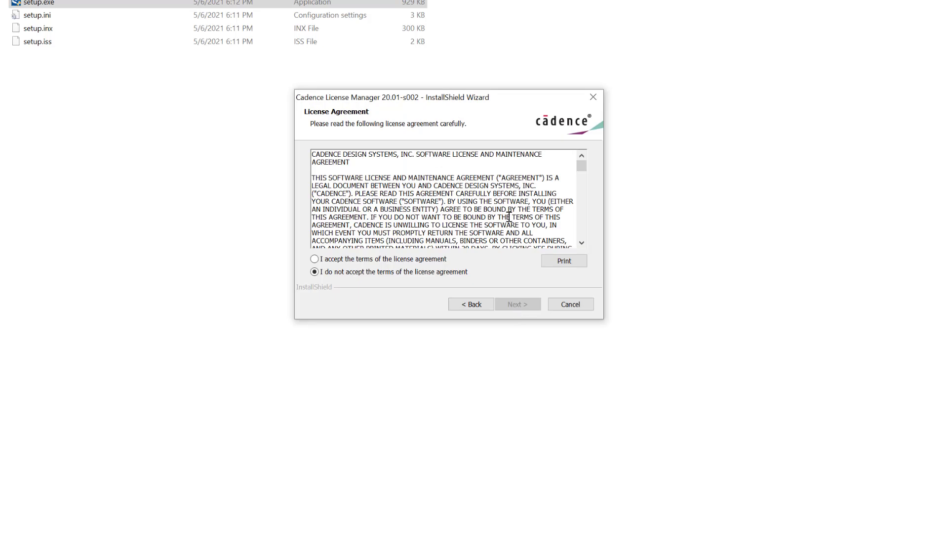
scroll(509, 217, down, 3)
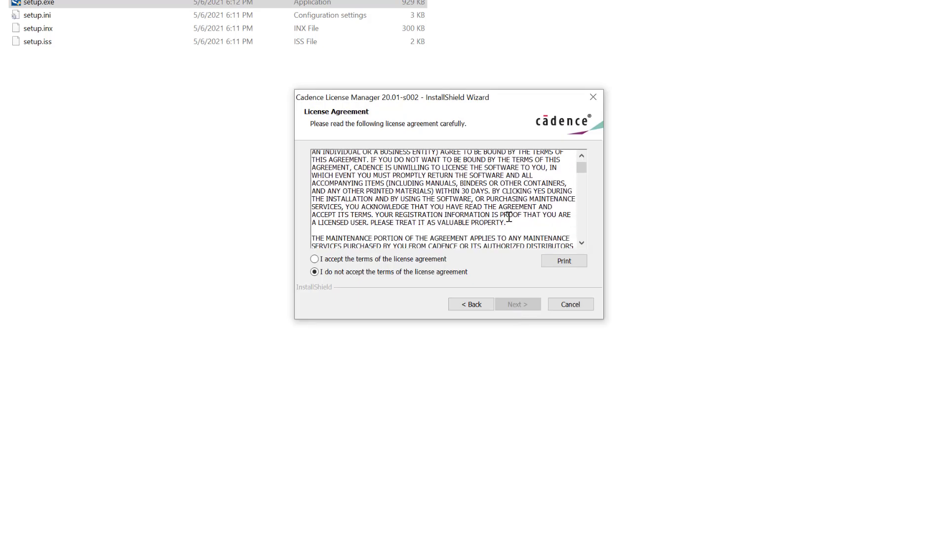
scroll(510, 217, down, 1)
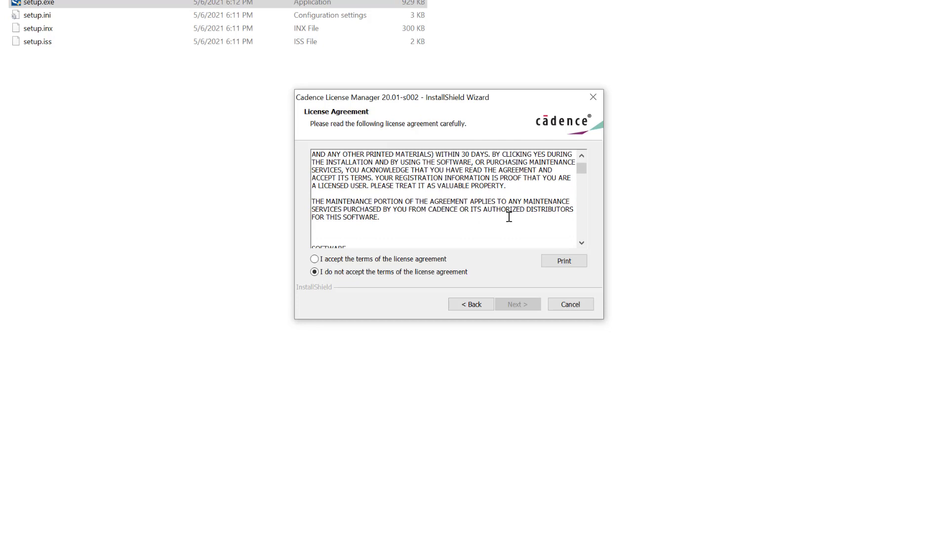
scroll(509, 217, up, 4)
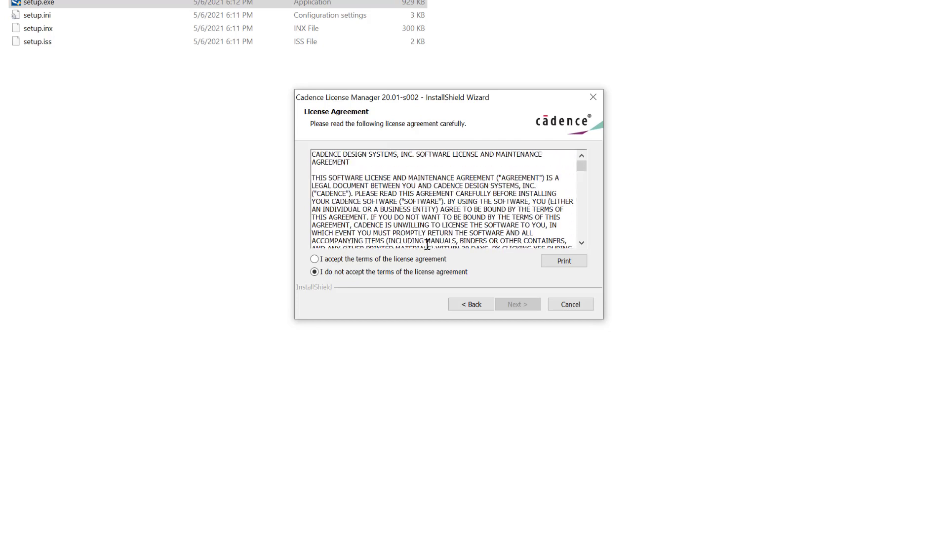
click(422, 259)
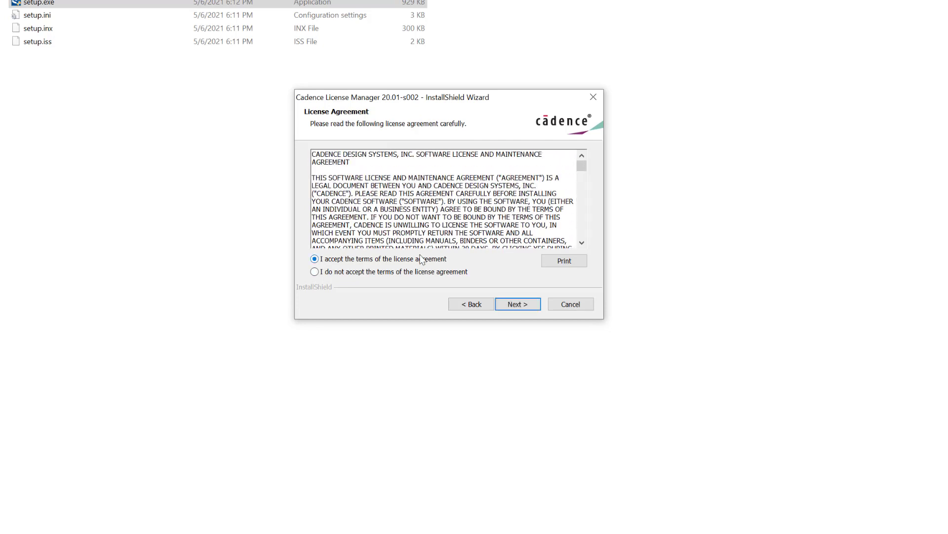
click(516, 306)
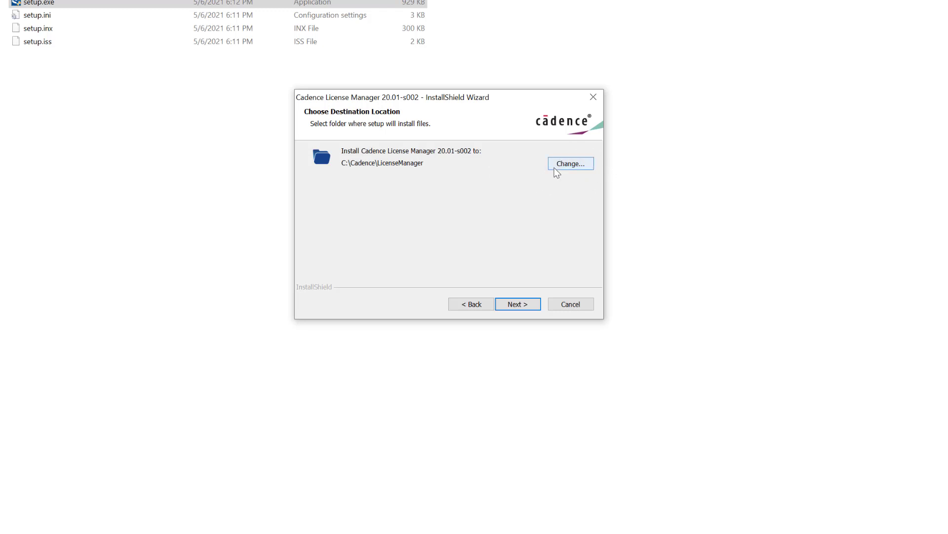
- Install the Licensing feature to C:\Cadence\LicenseManager and acknowledge the restart recommendation
click(525, 306)
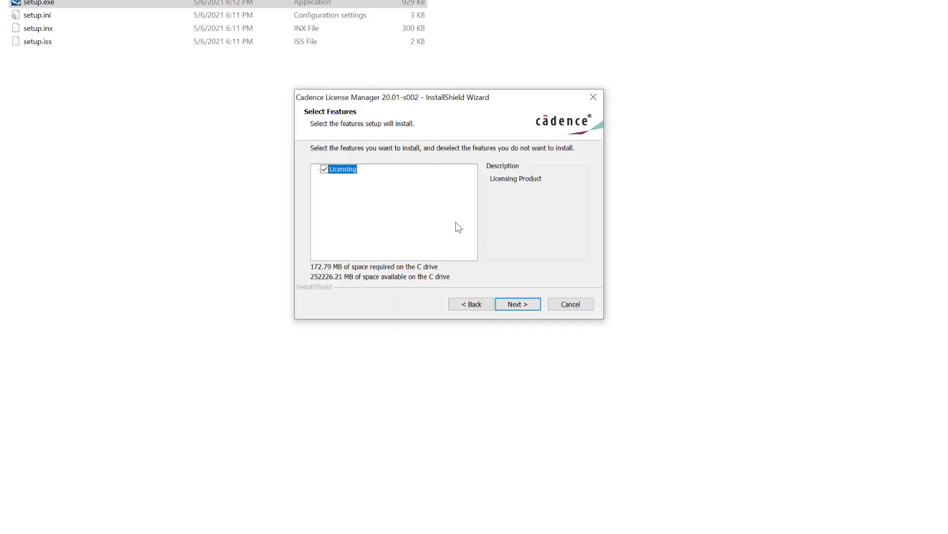
click(523, 304)
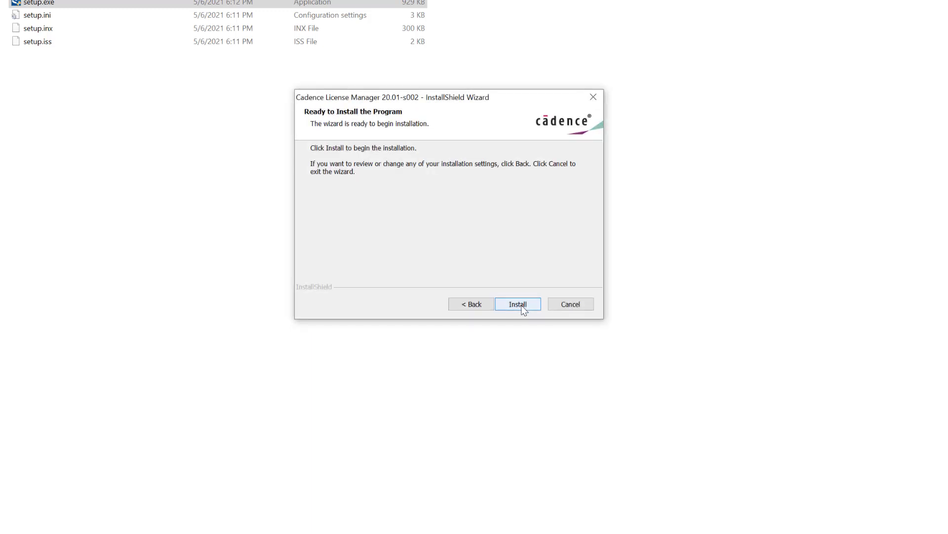
click(522, 305)
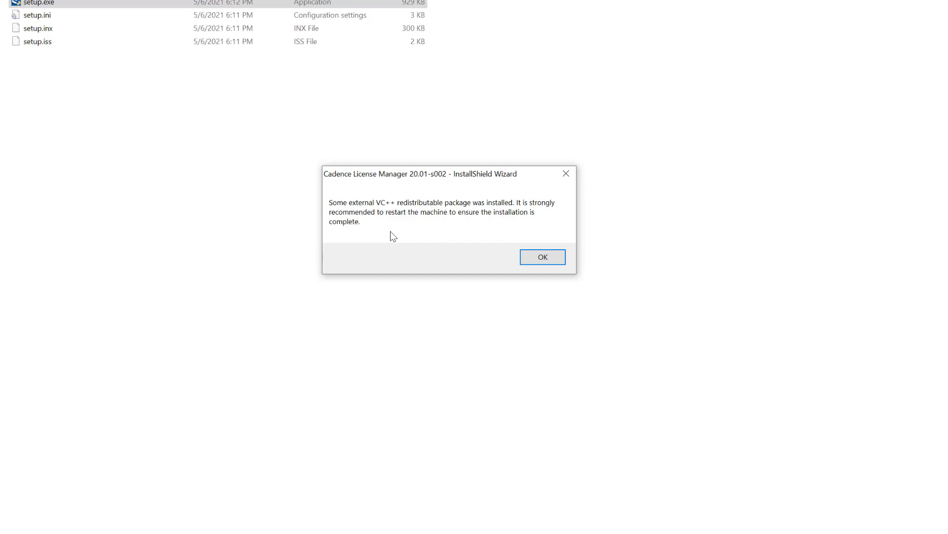
click(543, 257)
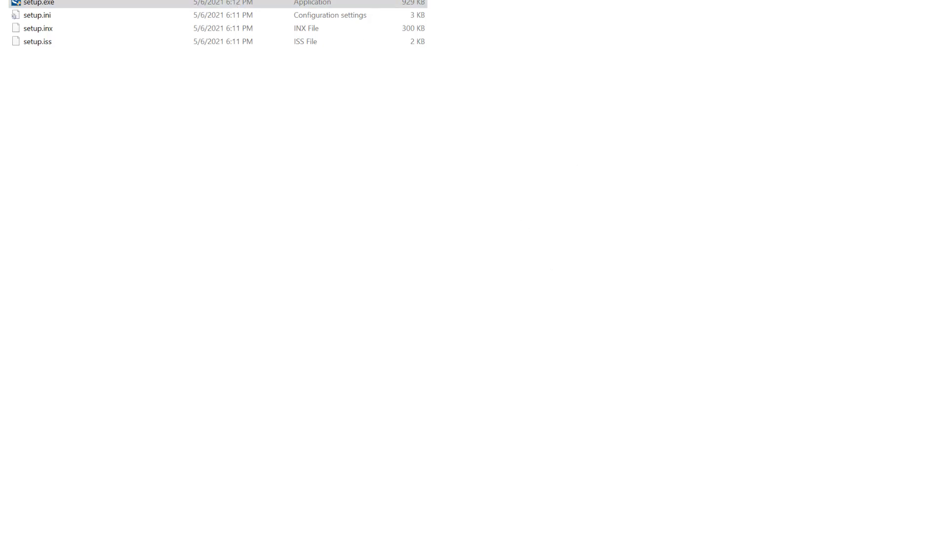
- Specify license.dat from the Downloads folder as the license file in the license server configuration
drag(99, 0, 434, 120)
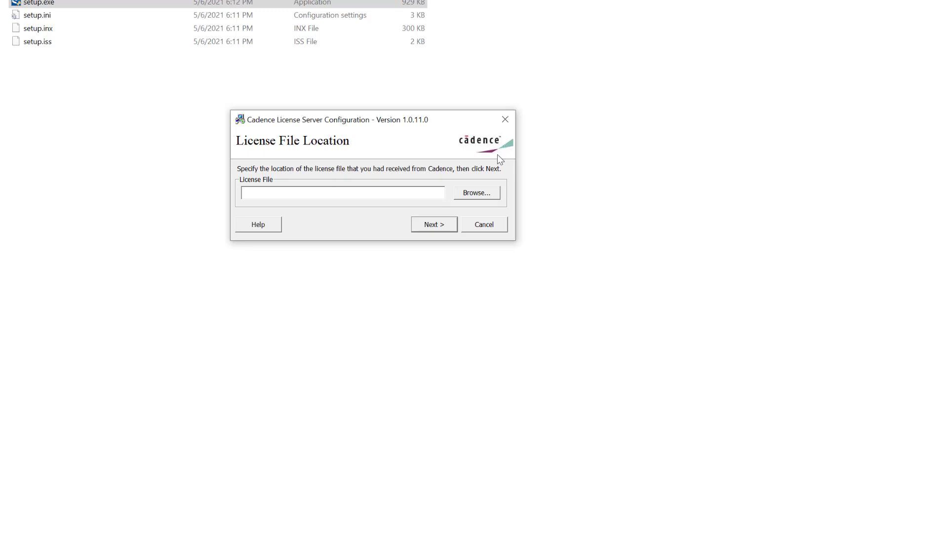
click(479, 194)
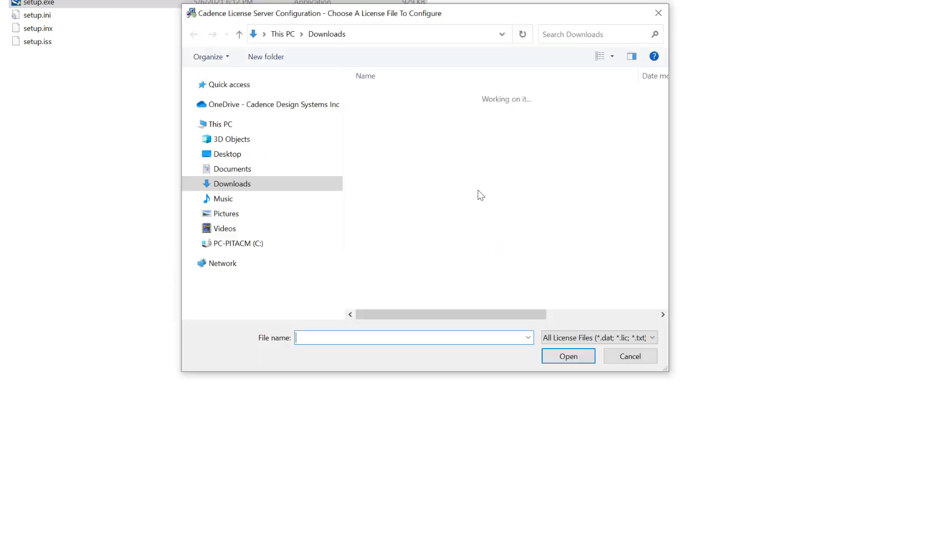
click(399, 117)
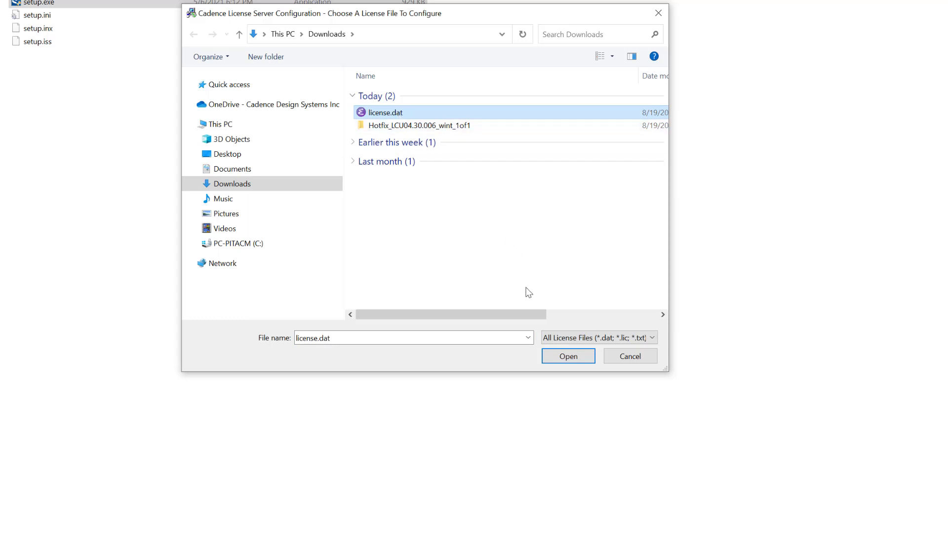
click(559, 357)
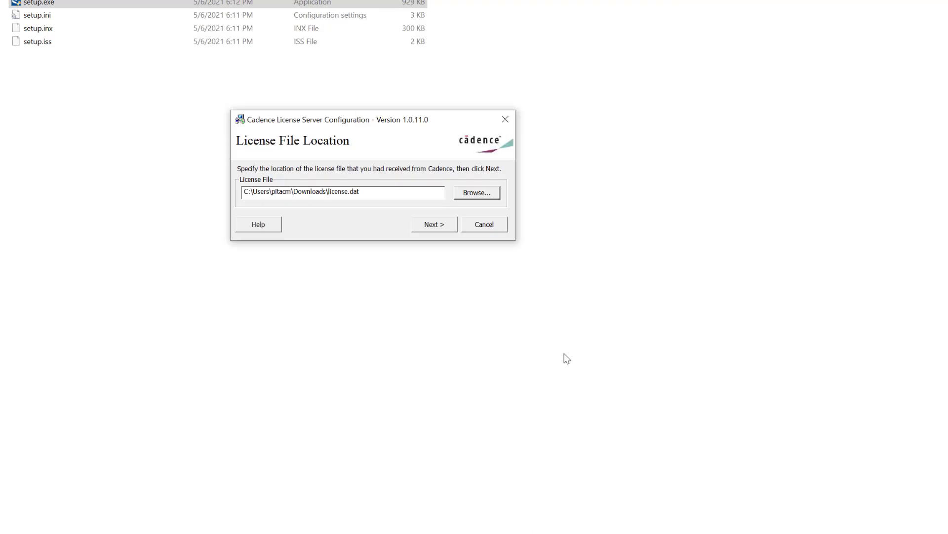
click(432, 226)
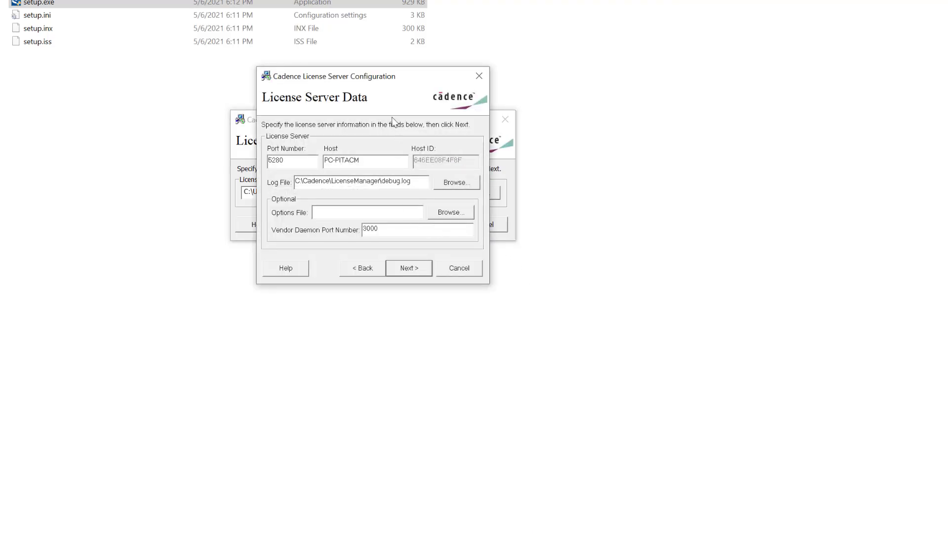
- Review the license server's ports and host, and accept port 5280 with vendor daemon port 3000
drag(372, 77, 377, 78)
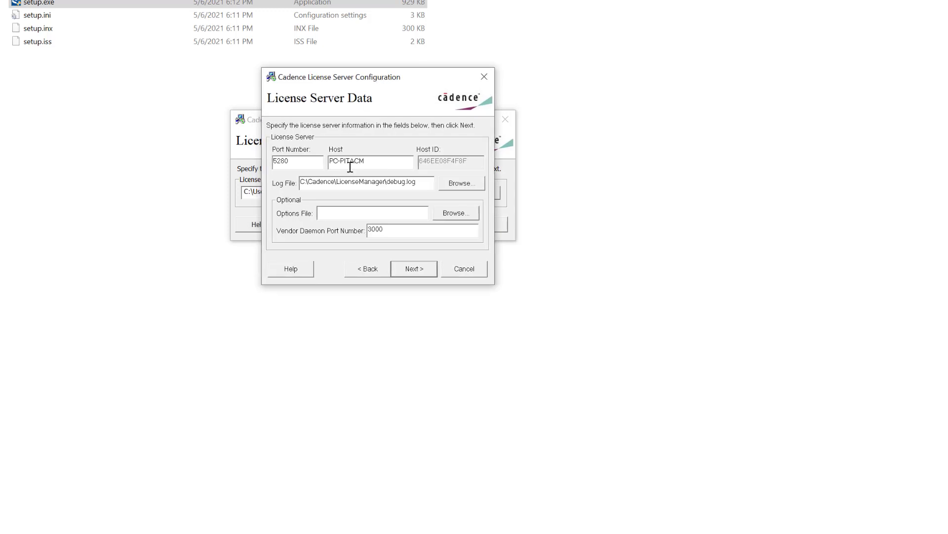
drag(312, 165, 270, 162)
drag(390, 229, 357, 221)
drag(384, 161, 324, 163)
click(413, 271)
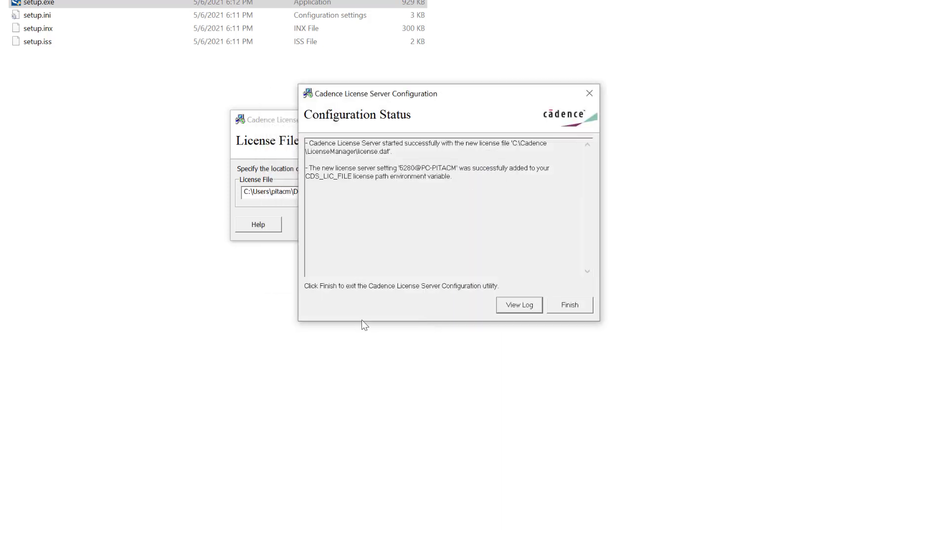
- Review the configuration status messages and finish both the license server configuration and the installation wizard
double_click(423, 142)
drag(307, 168, 457, 186)
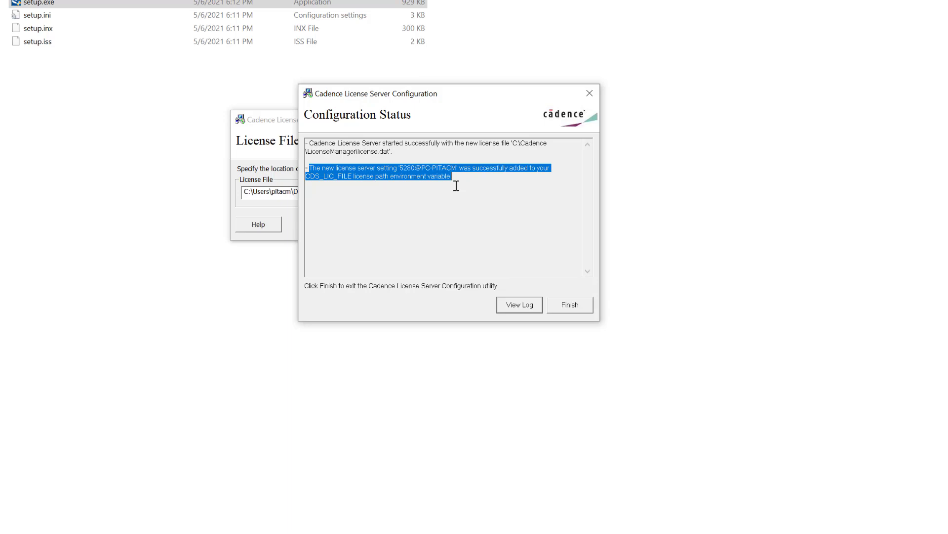
click(568, 305)
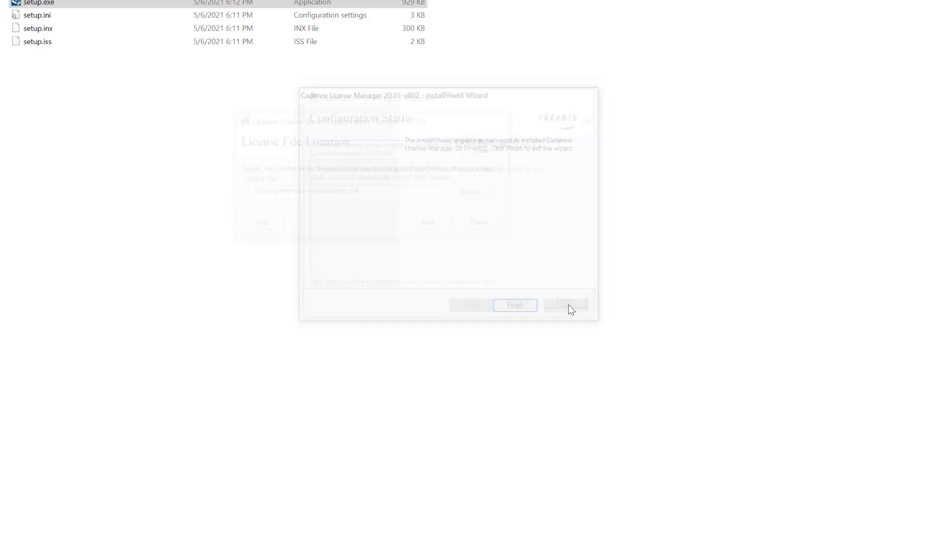
click(526, 309)
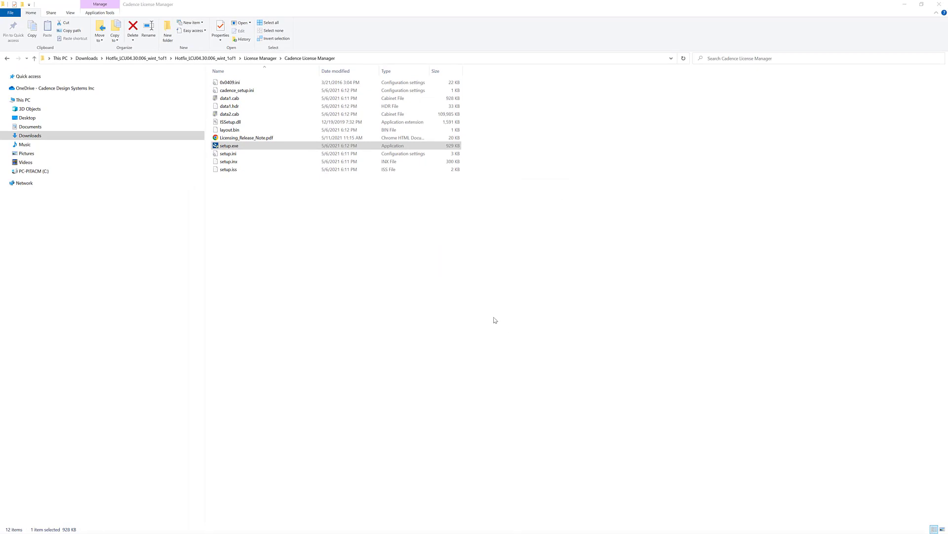
- Open the installed LicenseManager folder inside the Cadence folder on the C: drive
click(44, 172)
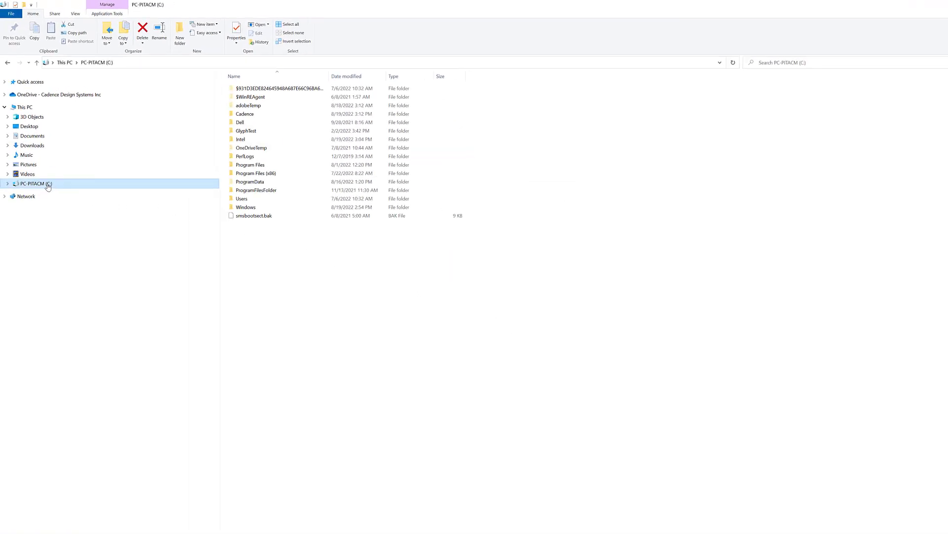
click(446, 207)
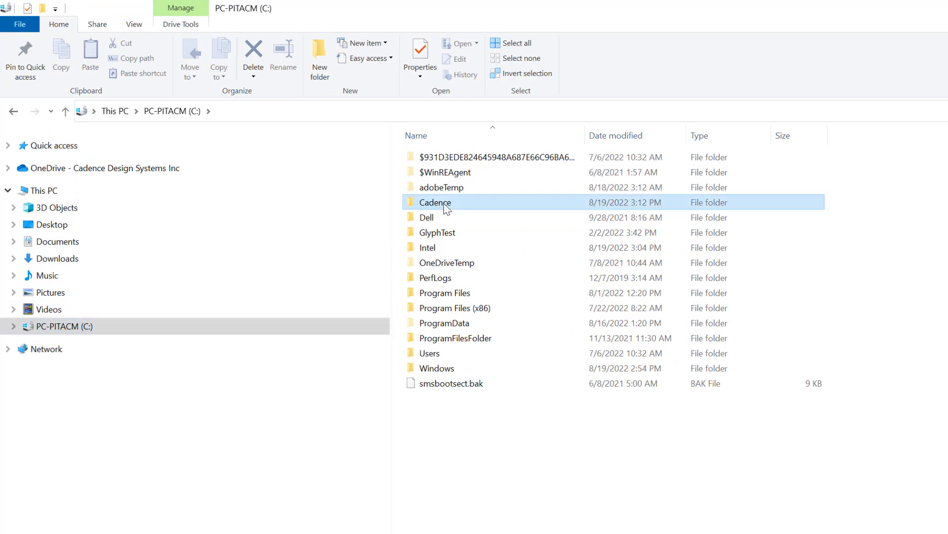
double_click(447, 206)
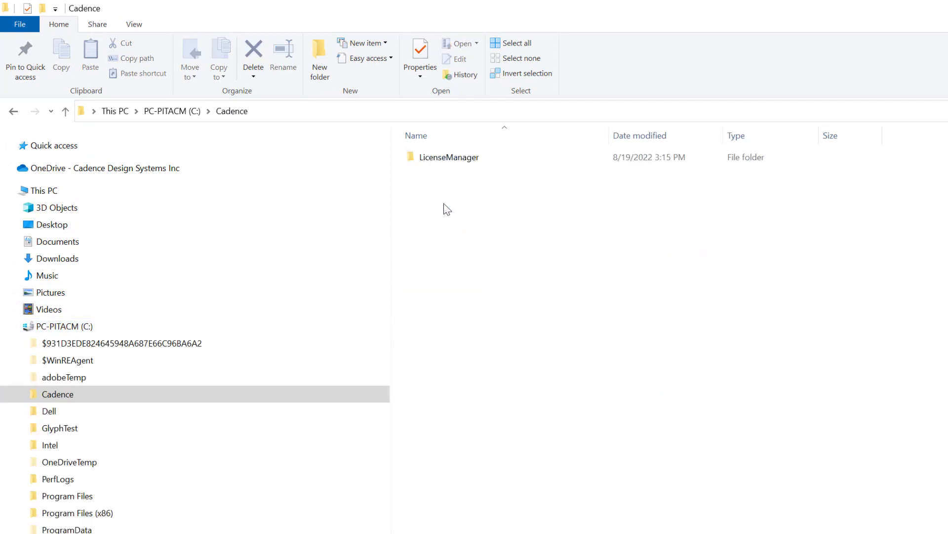
click(452, 162)
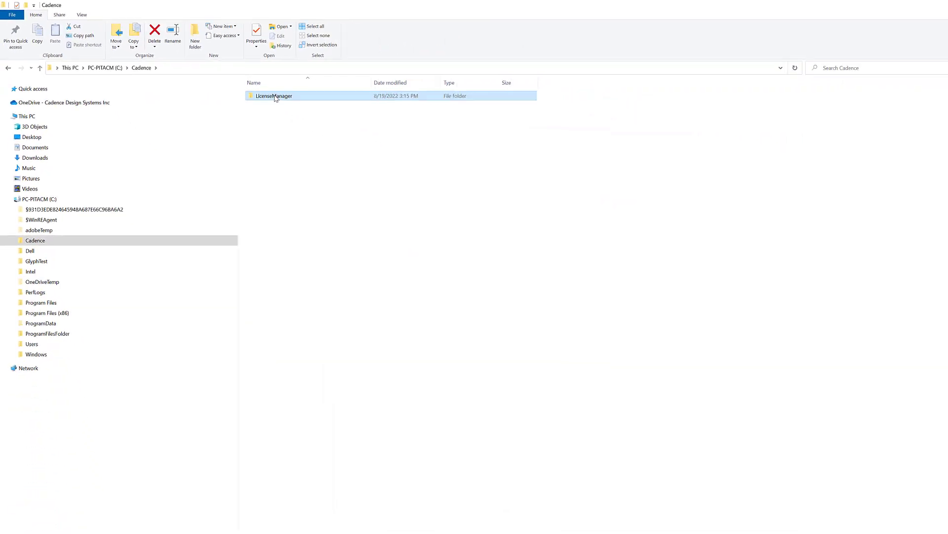
double_click(451, 158)
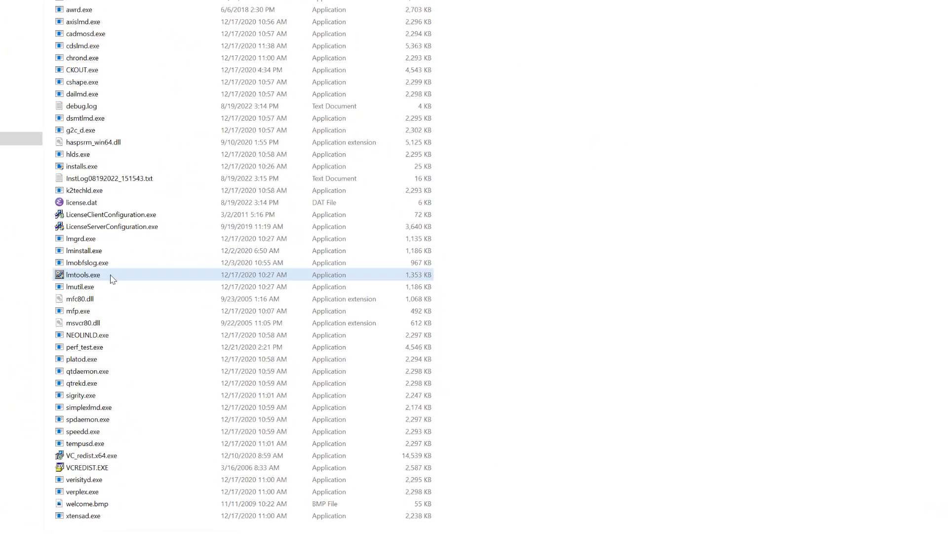
- Launch lmtools.exe from the LicenseManager folder, allow it to make changes to the device, and reposition its window
click(110, 278)
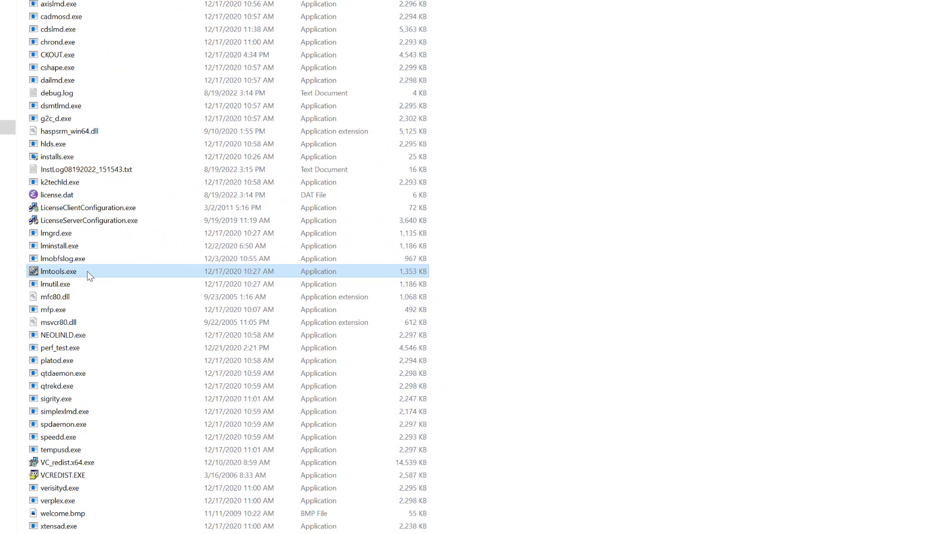
double_click(90, 276)
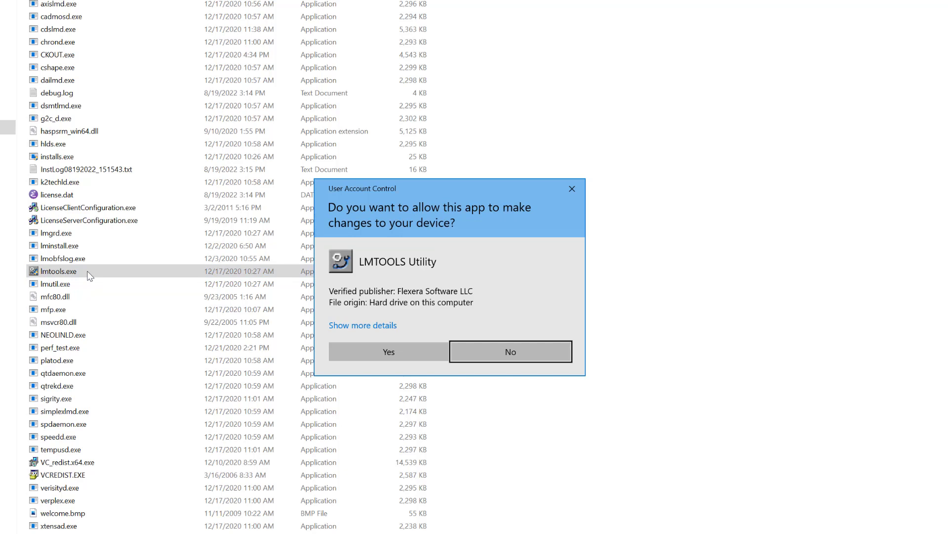
click(371, 353)
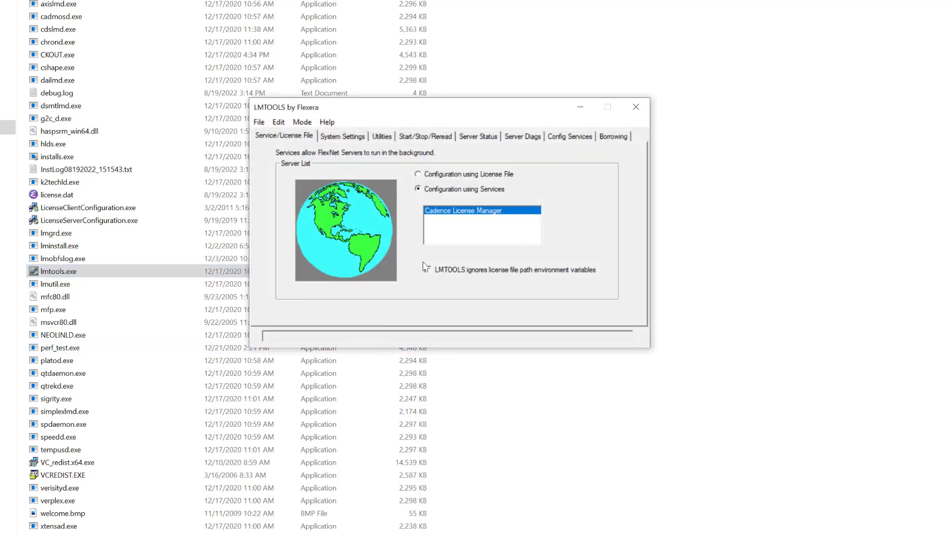
drag(440, 108, 456, 89)
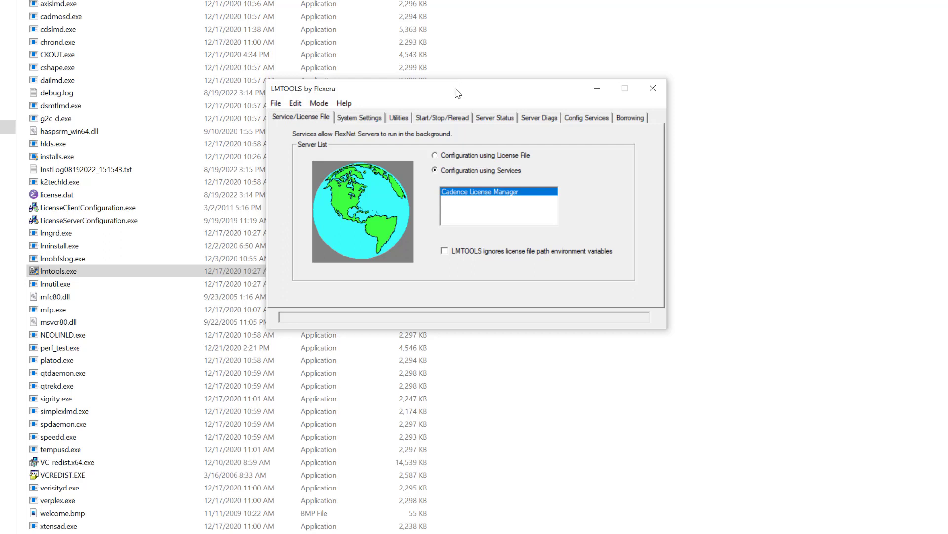
- Review the LMTOOLS server start, stop and reread controls, the status enquiry and the server diagnostics options
click(447, 117)
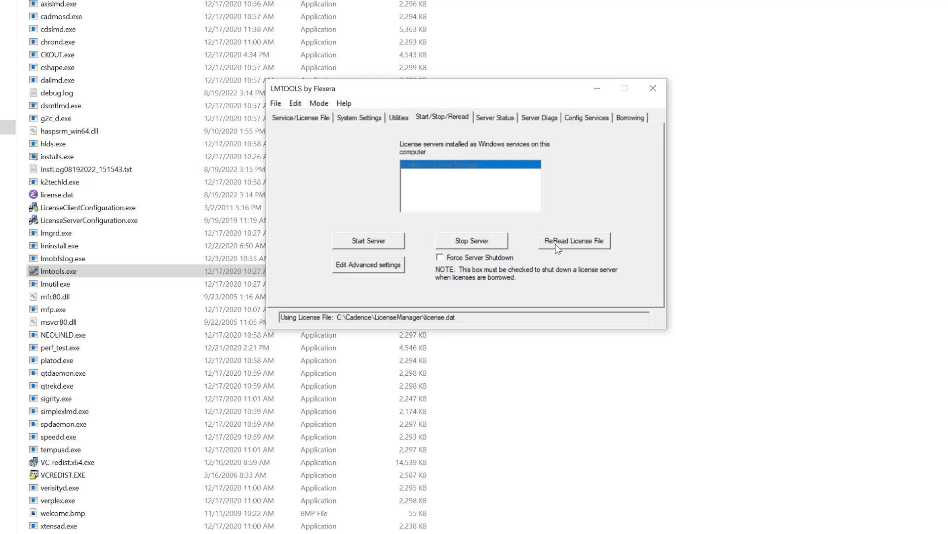
click(496, 118)
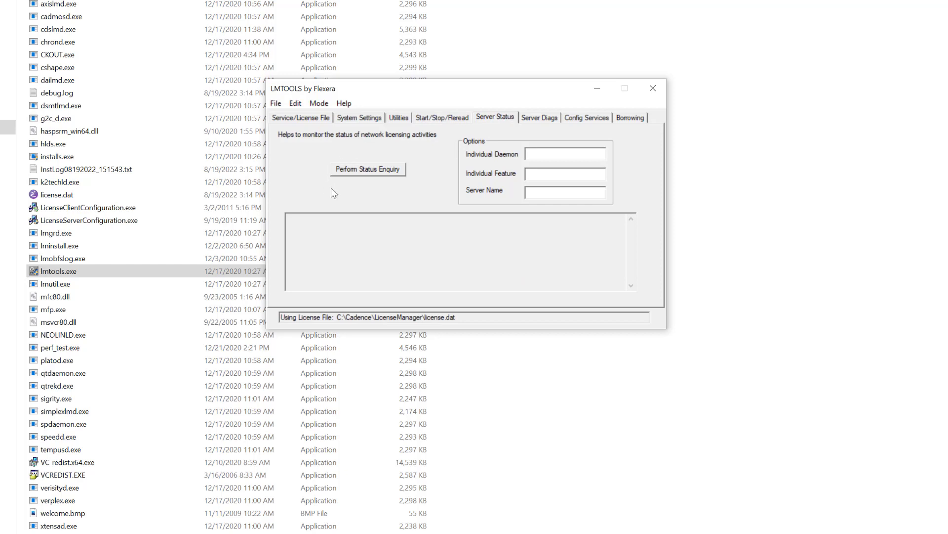
click(343, 173)
click(529, 117)
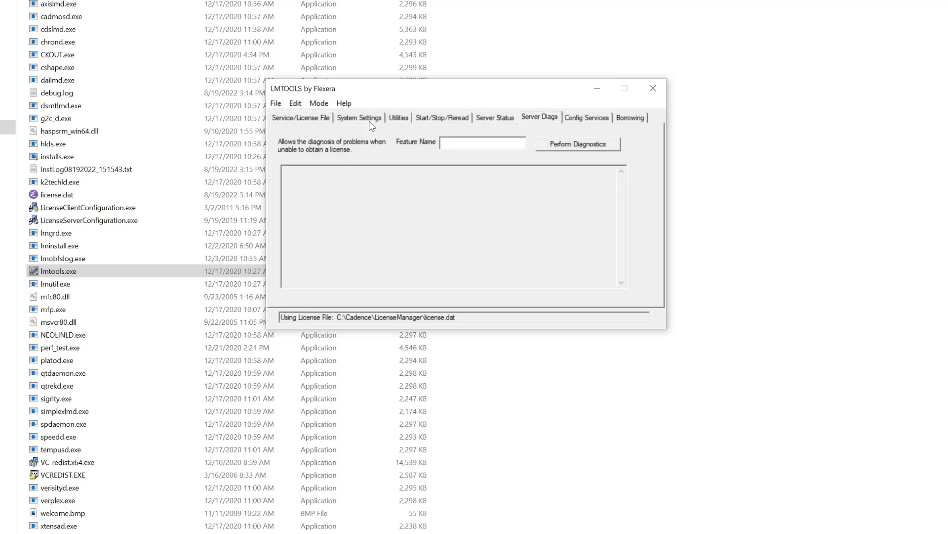
click(427, 117)
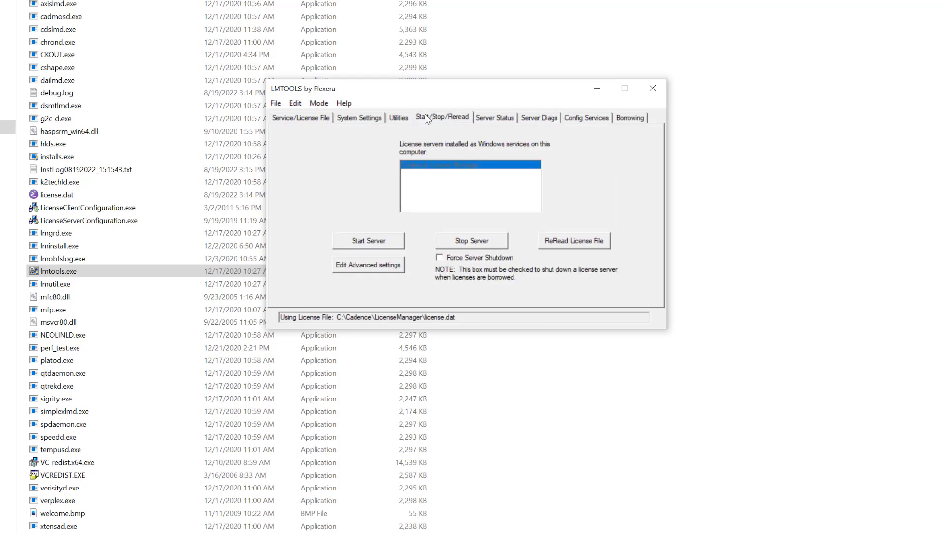